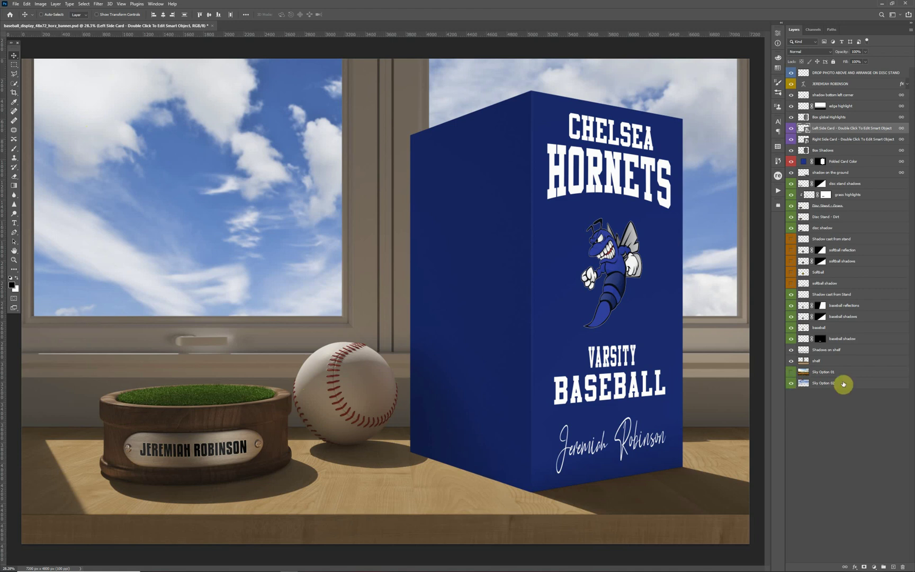
- Show the Sky Option 01 layer so the sunset sky replaces the blue one behind the windows
left_click(791, 374)
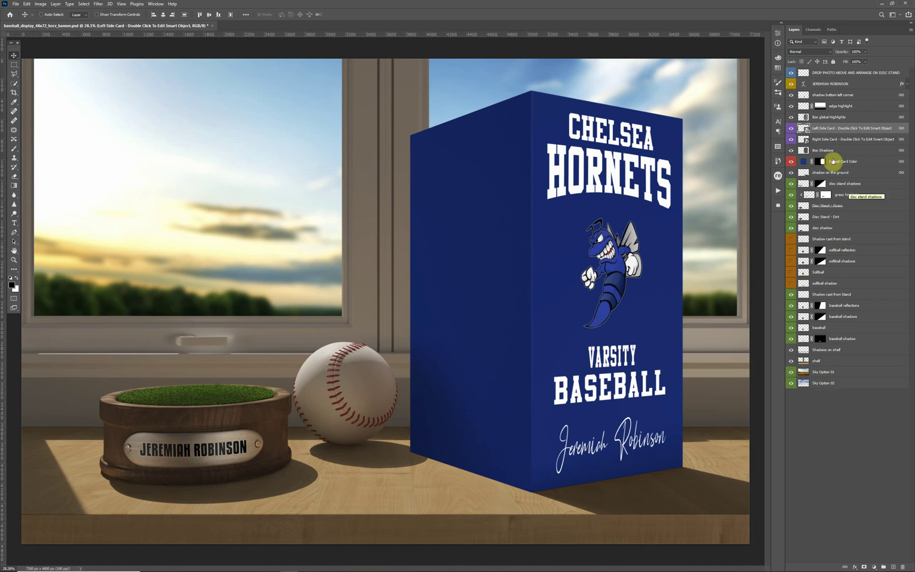
- Bring the BASEBALL MODEL group from baseball_model_left.psd into the banner above the drop-photo layer, and stand the player on the grass disc
left_click(837, 76)
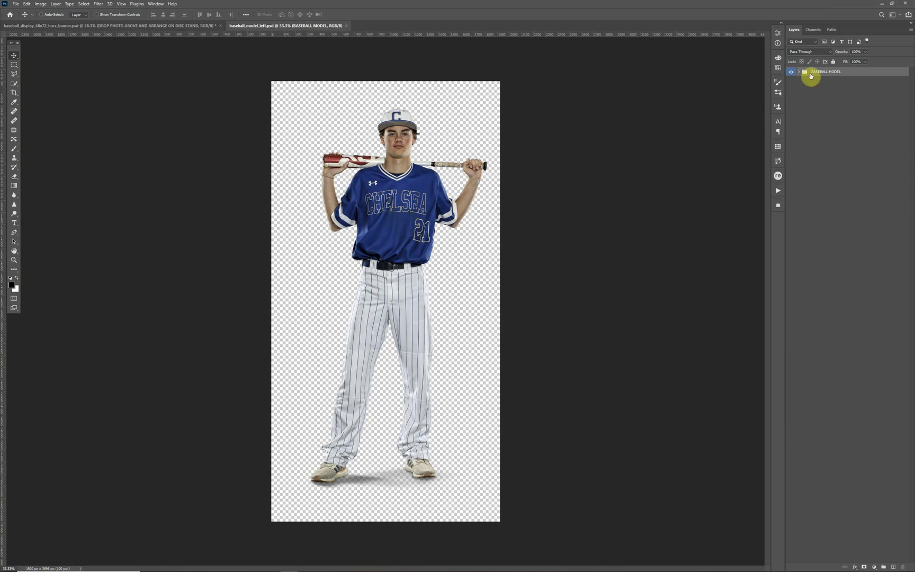
left_click_drag(811, 75, 225, 155)
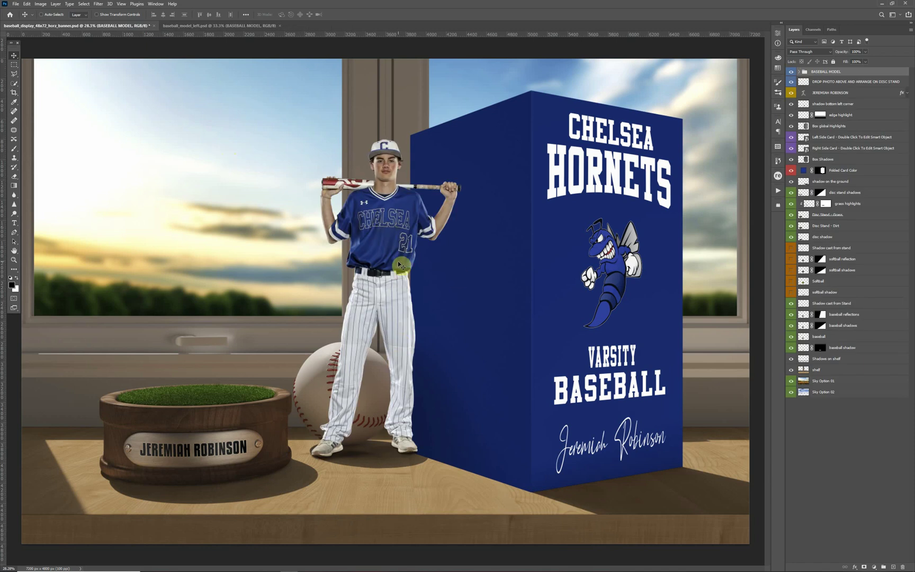
left_click_drag(386, 259, 231, 206)
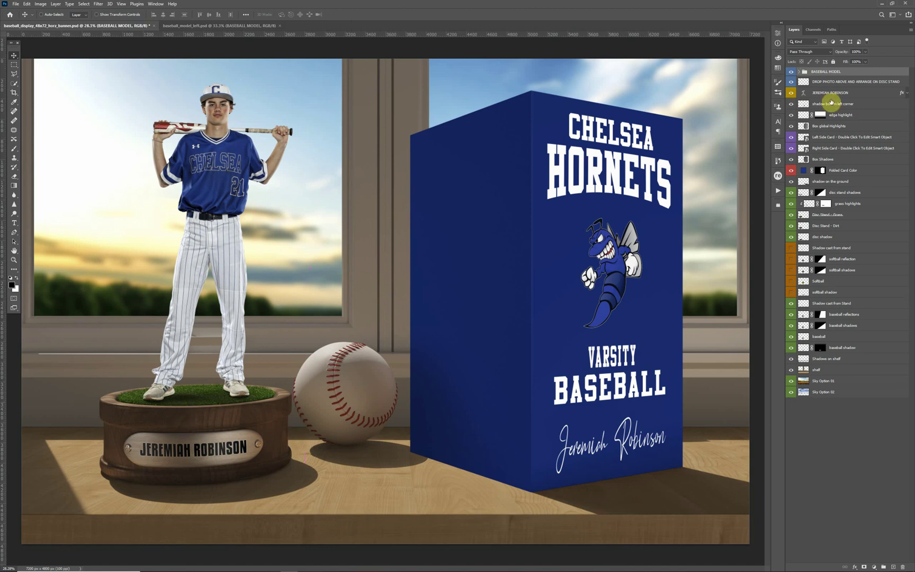
- Compare the player on the disc stand with the BASEBALL MODEL group's Shadow layer hidden and shown
left_click(799, 72)
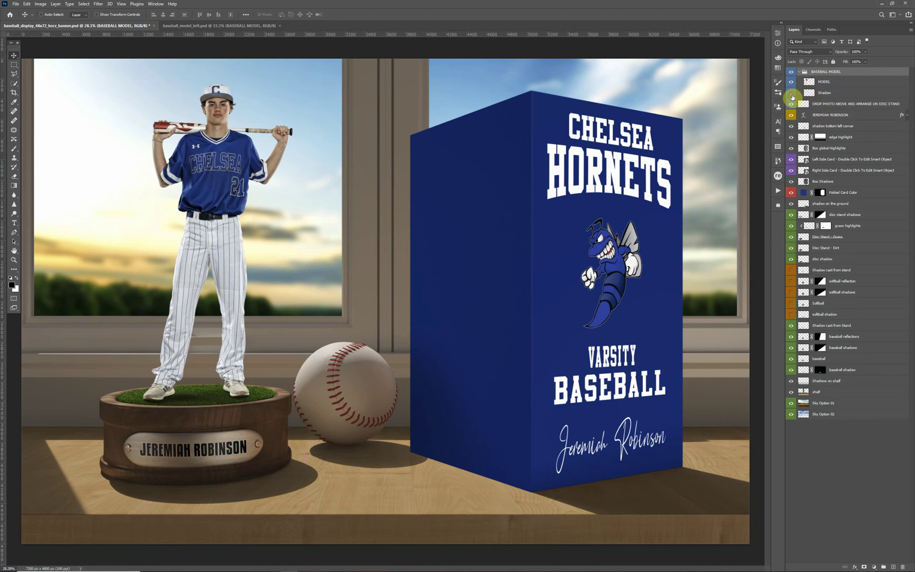
left_click(791, 94)
left_click(792, 94)
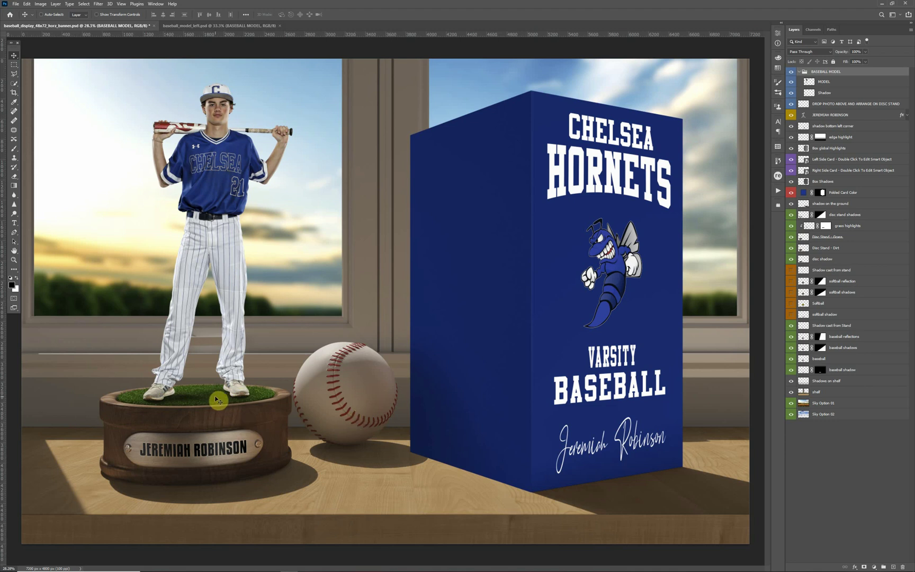
left_click(799, 71)
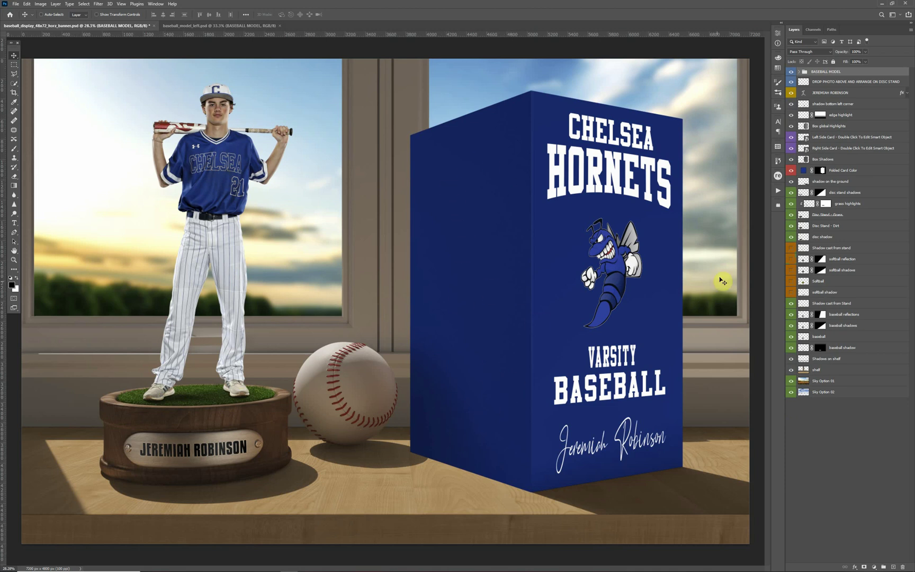
- Open the Left Side Card smart object and place the player cutout from baseball_model_right.psd in it, with the legs reaching the canvas bottom
left_click(837, 140)
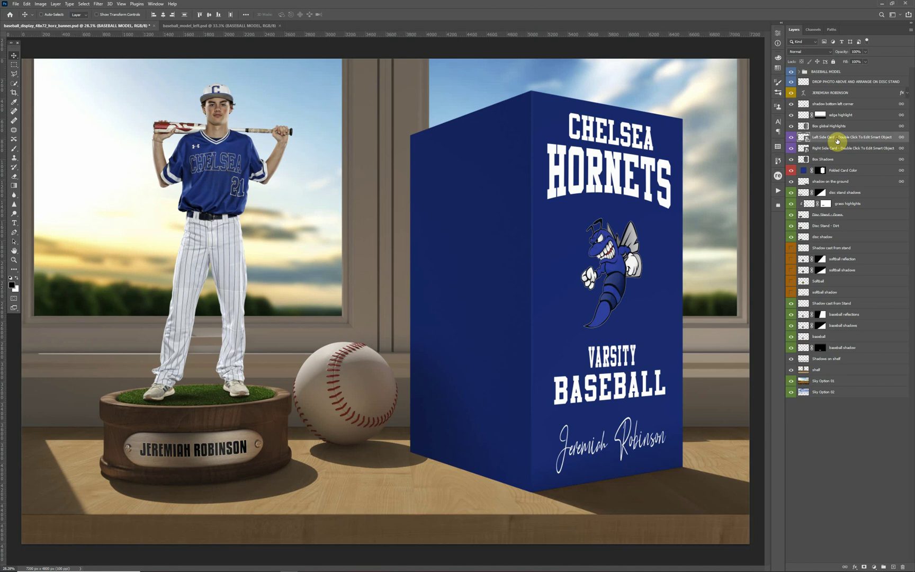
left_click(834, 149)
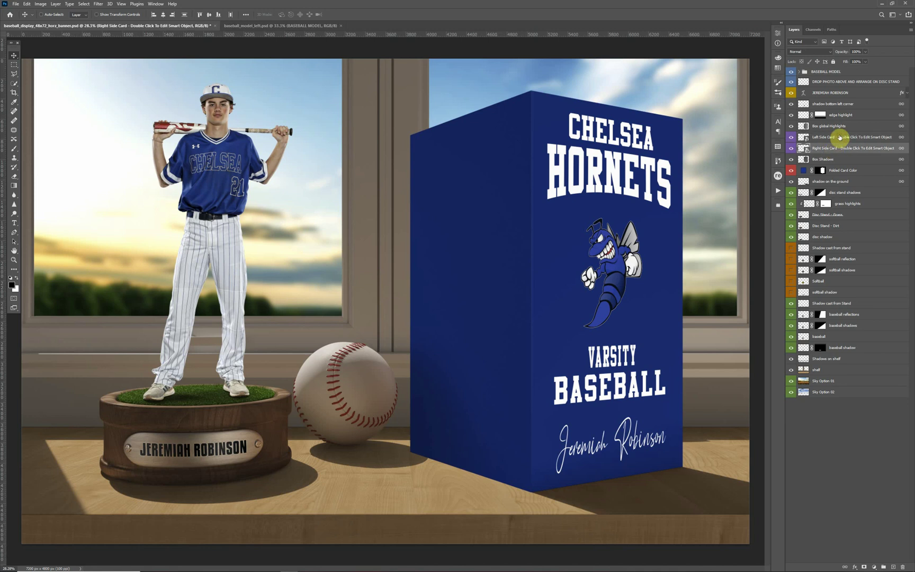
left_click(839, 137)
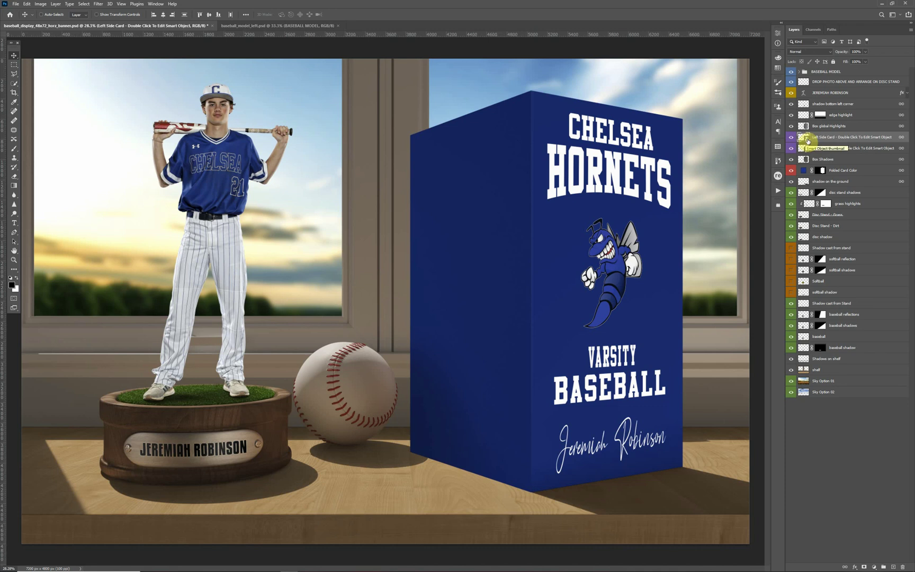
double_click(807, 140)
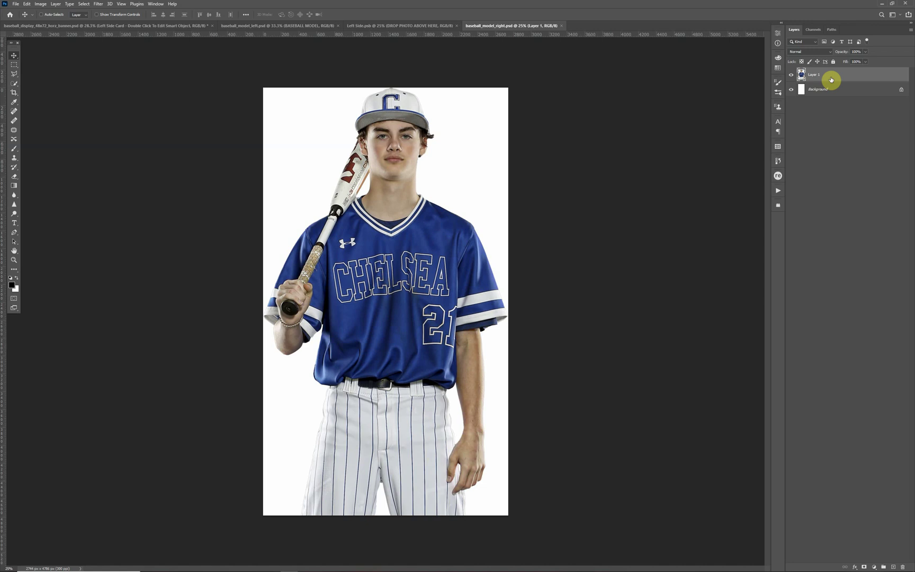
left_click_drag(830, 80, 387, 163)
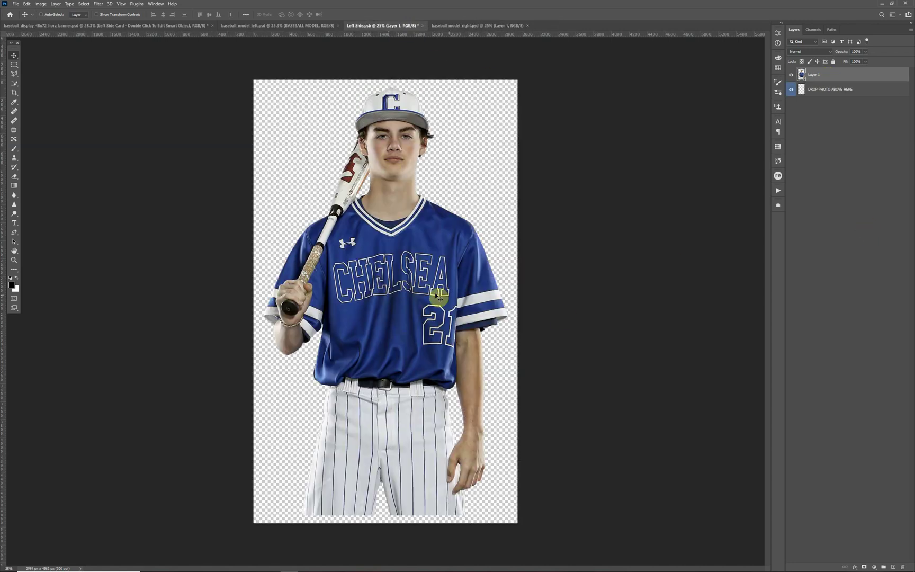
left_click_drag(409, 303, 409, 310)
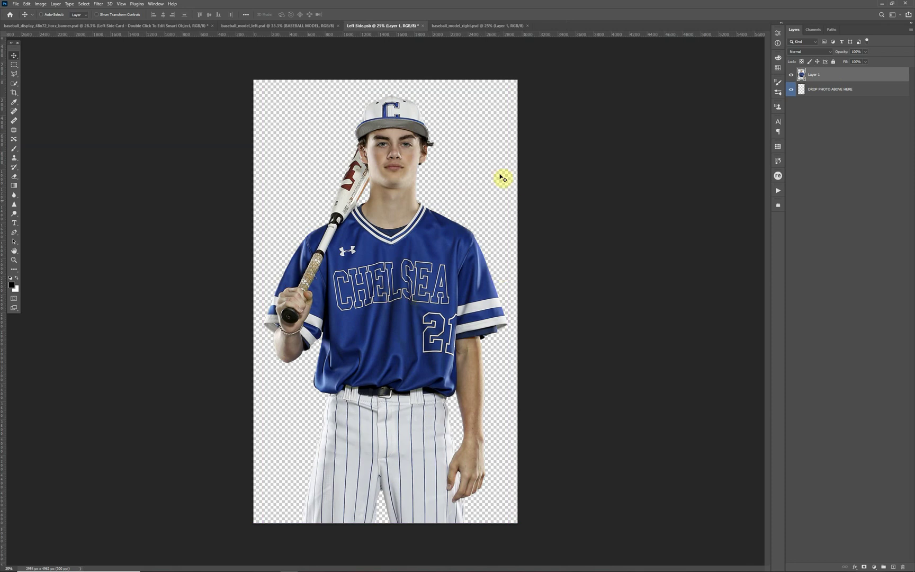
- Close baseball_model_right.psd, and close Left Side.psb with its changes saved to update the card's left face
left_click(523, 25)
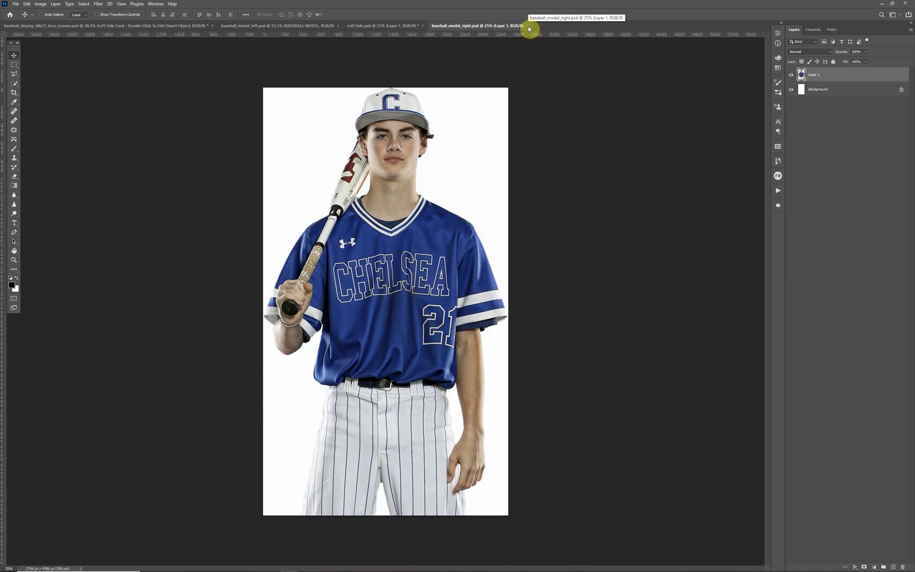
left_click(529, 25)
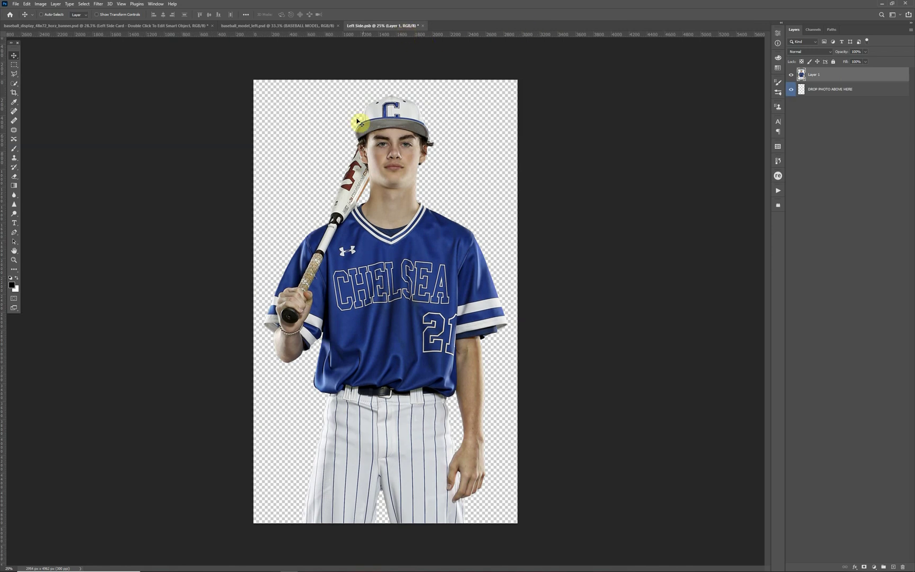
left_click(423, 27)
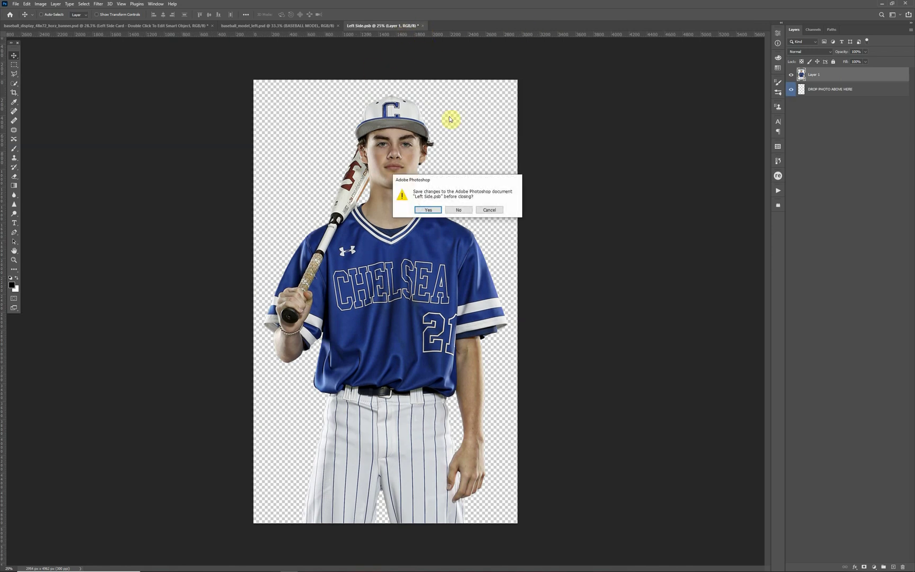
left_click(429, 211)
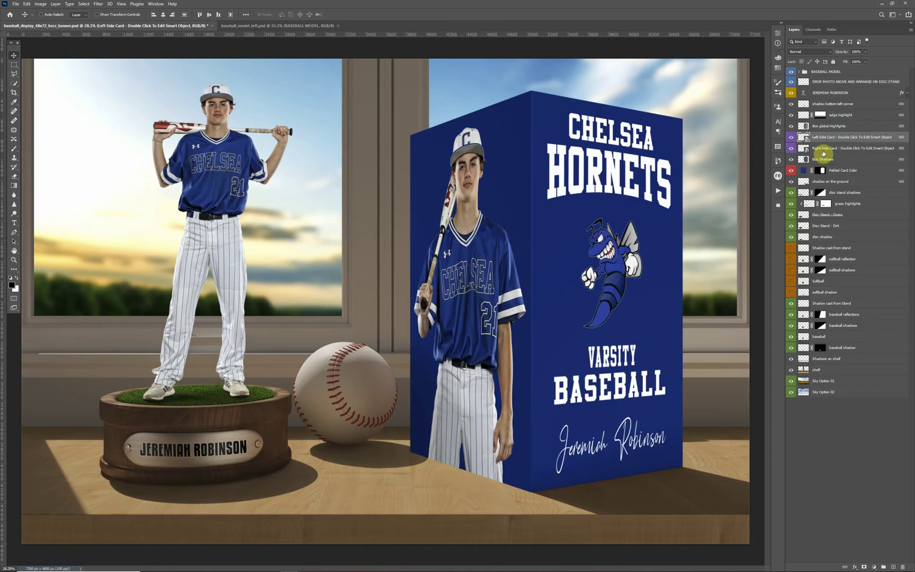
- Inspect the Right Side Card smart object's artwork against its dark preview layer, hide that layer again, and save and close Right Side.psb
left_click(806, 149)
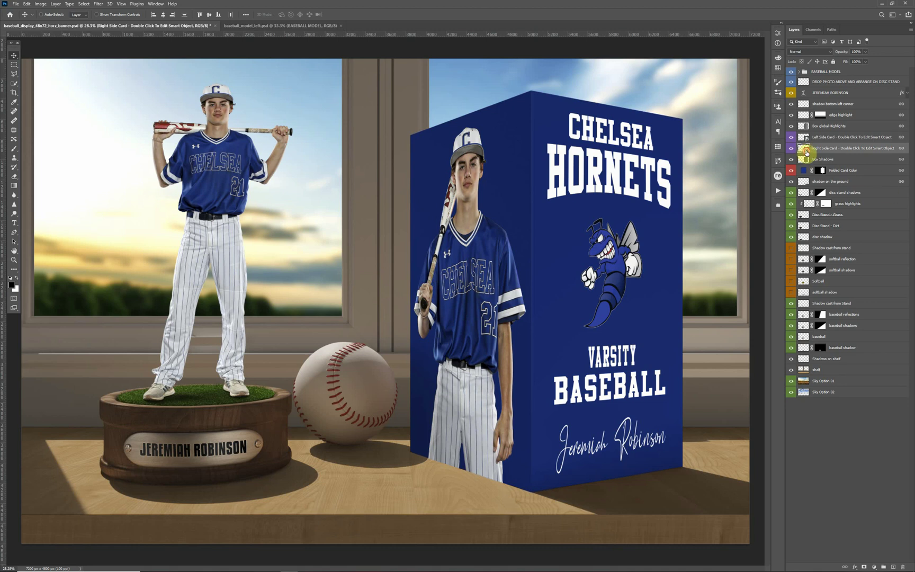
double_click(805, 150)
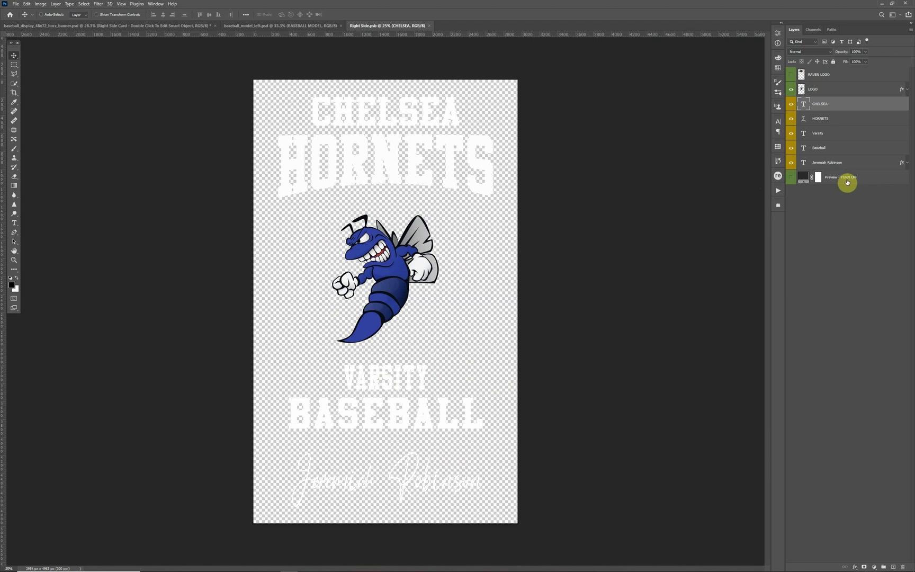
left_click(867, 183)
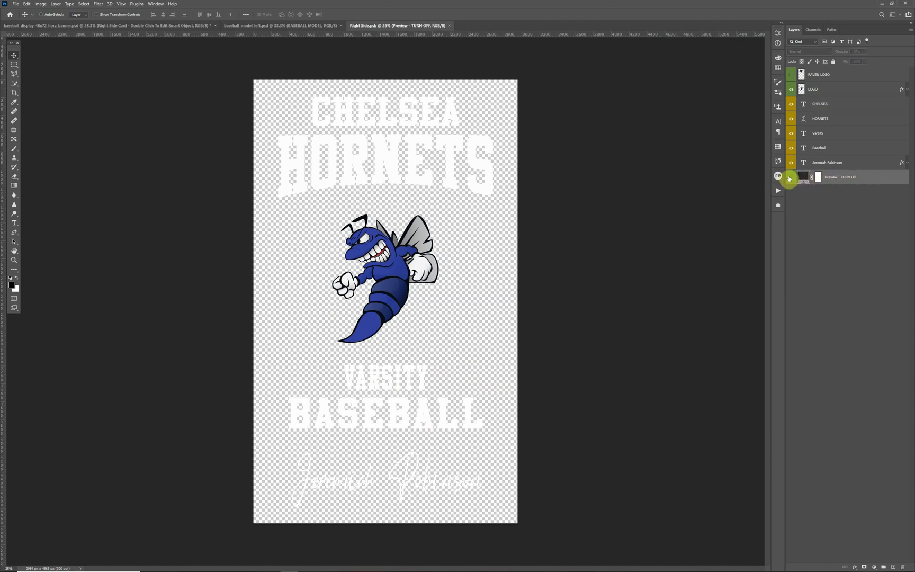
left_click(790, 177)
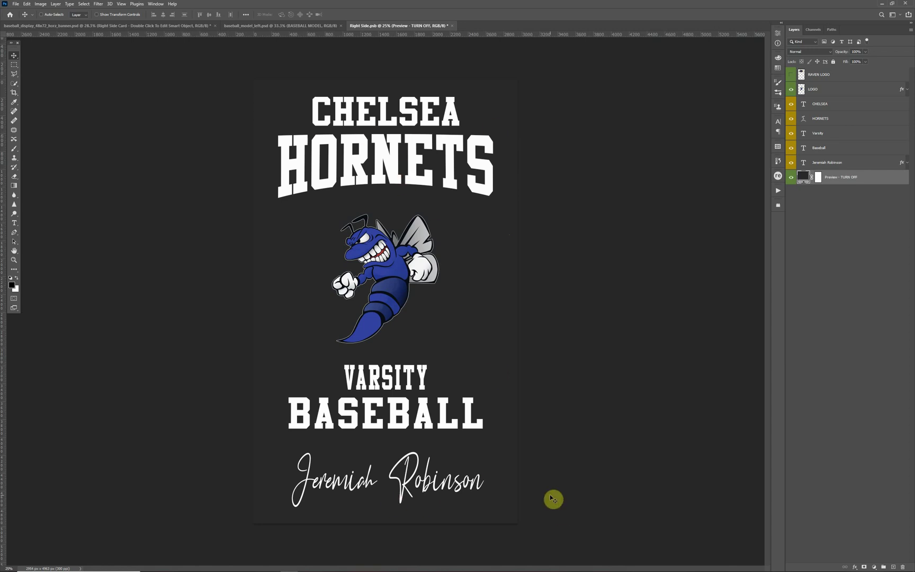
left_click(792, 179)
left_click(792, 179)
left_click(791, 179)
left_click(451, 26)
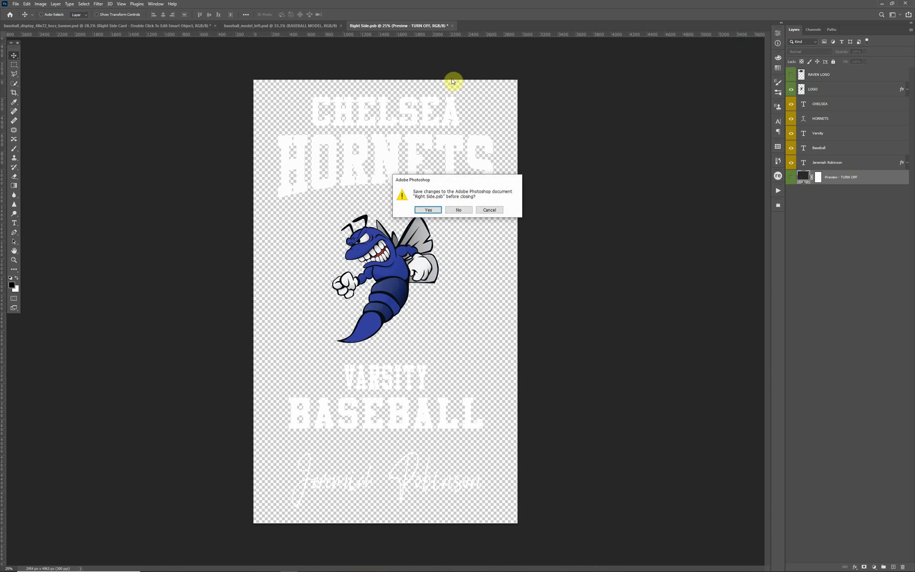
left_click(430, 210)
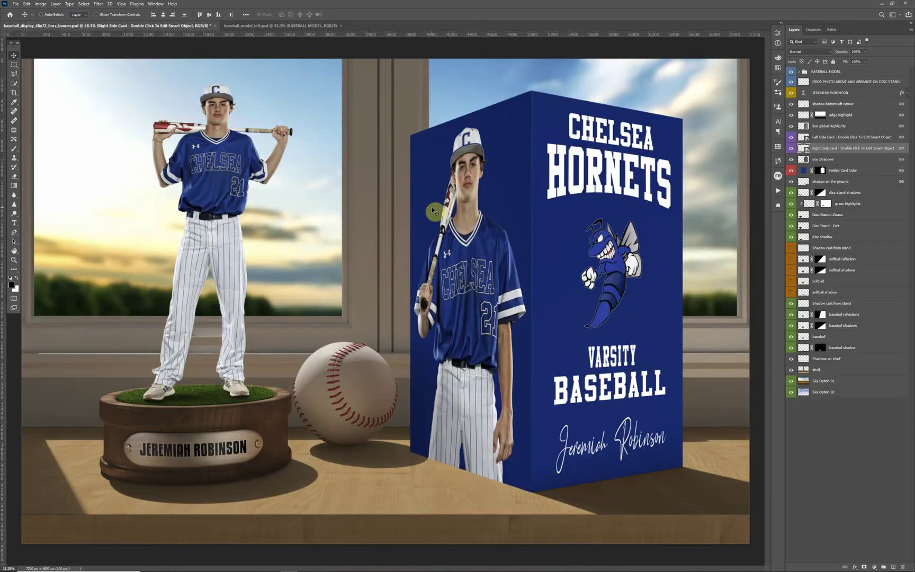
- Try red and purple shades for the Folded Card Color fill without applying them
left_click(804, 171)
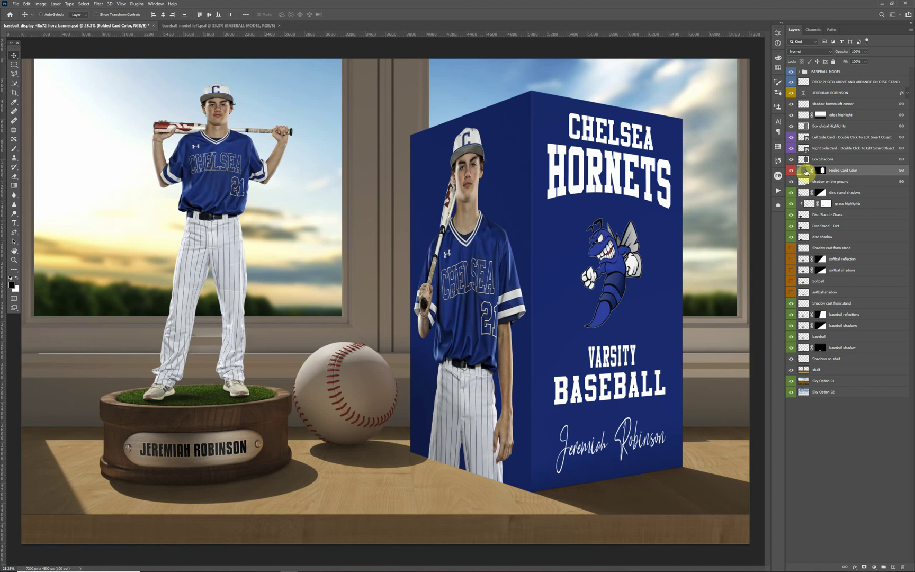
double_click(805, 171)
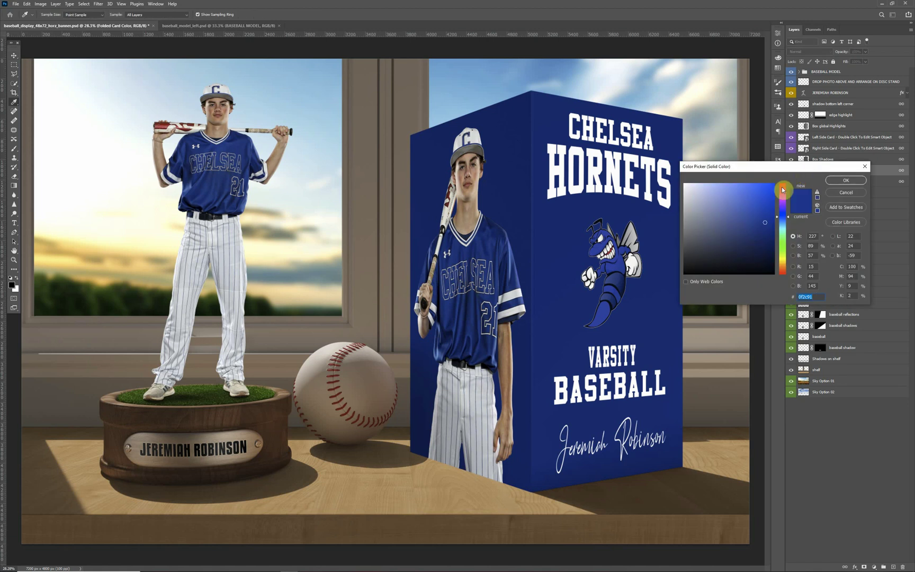
mouse_move(774, 197)
left_mouse_down()
mouse_move(770, 215)
mouse_move(781, 191)
left_mouse_up()
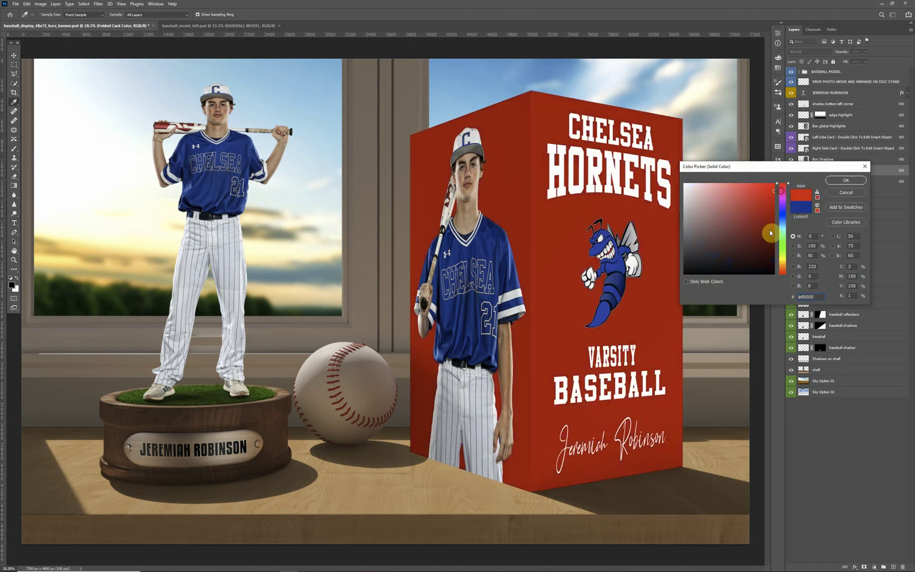
left_click(782, 203)
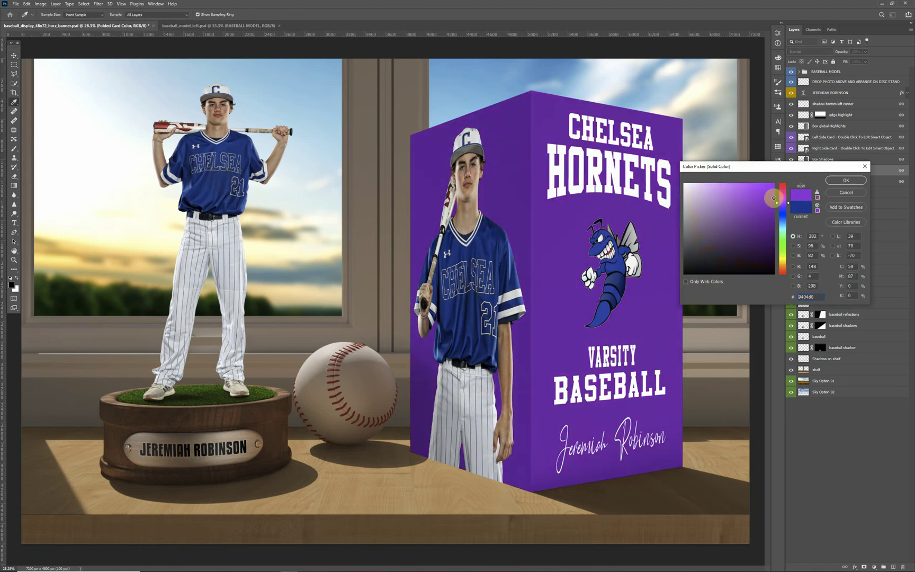
left_click(843, 193)
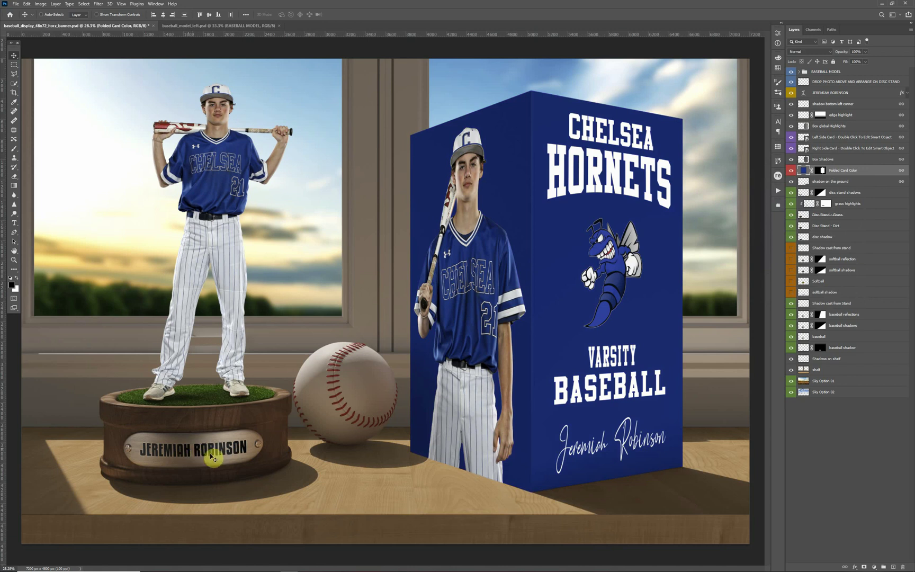
- Check the nameplate's player-name text by hiding and showing its layer, and select that layer
left_click(792, 93)
left_click(792, 93)
left_click(863, 95)
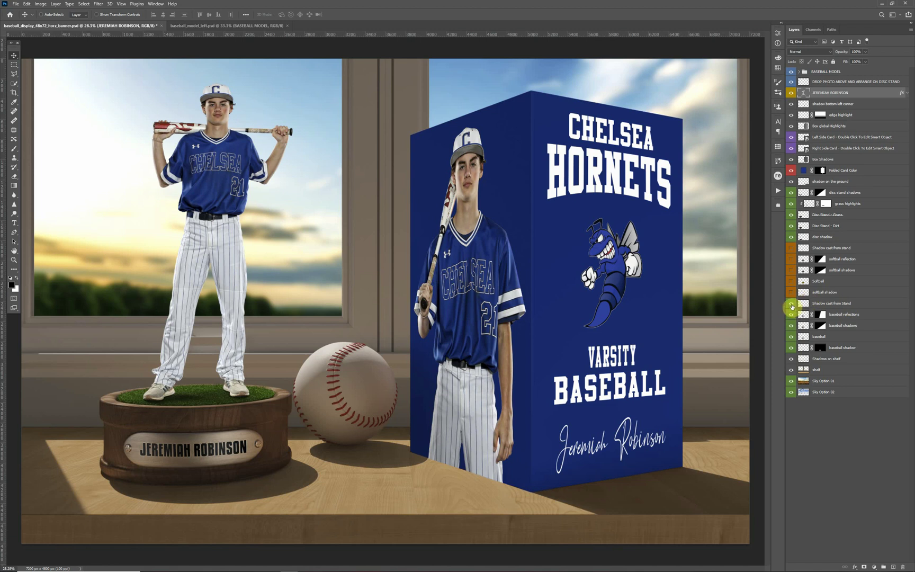
- Swap the baseball for the softball by hiding all baseball layers and showing all softball layers with their shadows and reflection
left_click_drag(791, 306, 791, 347)
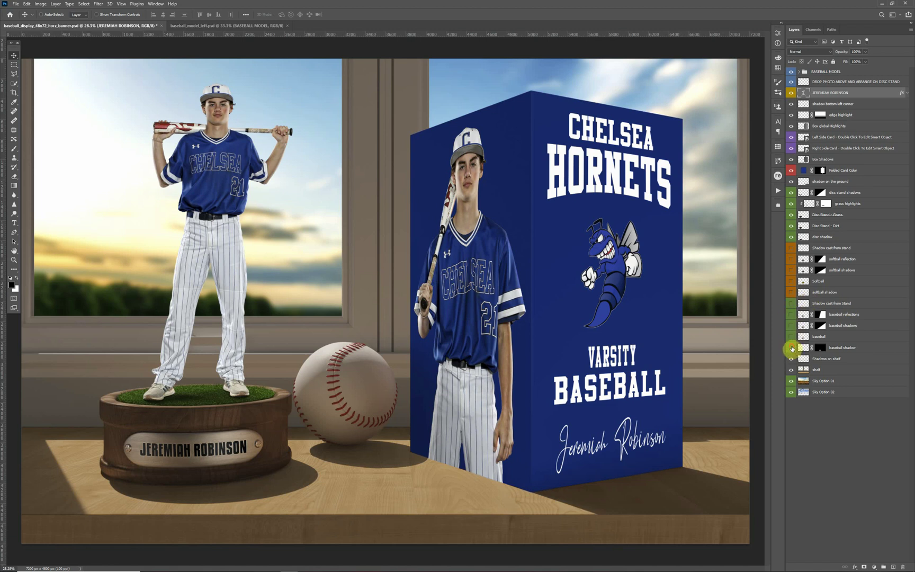
left_click_drag(791, 293, 793, 251)
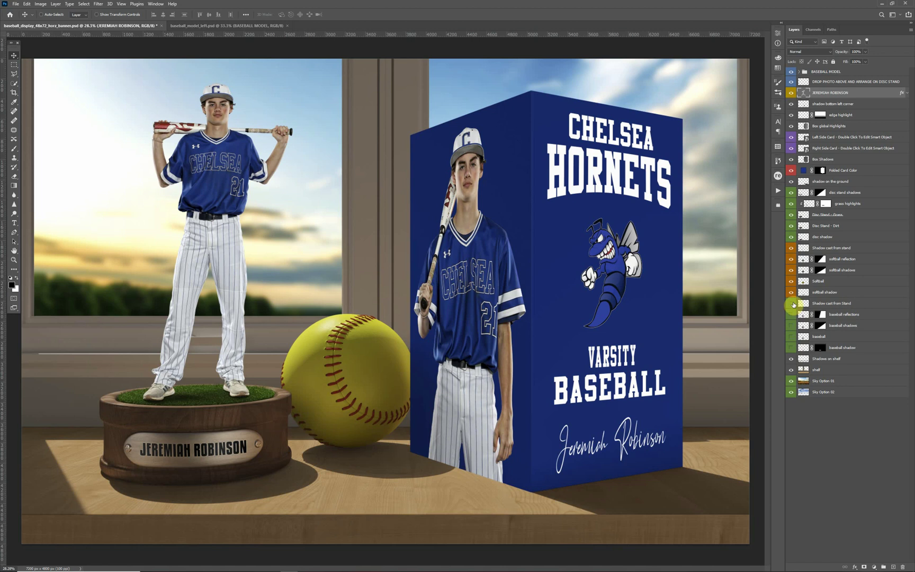
left_click_drag(794, 304, 791, 349)
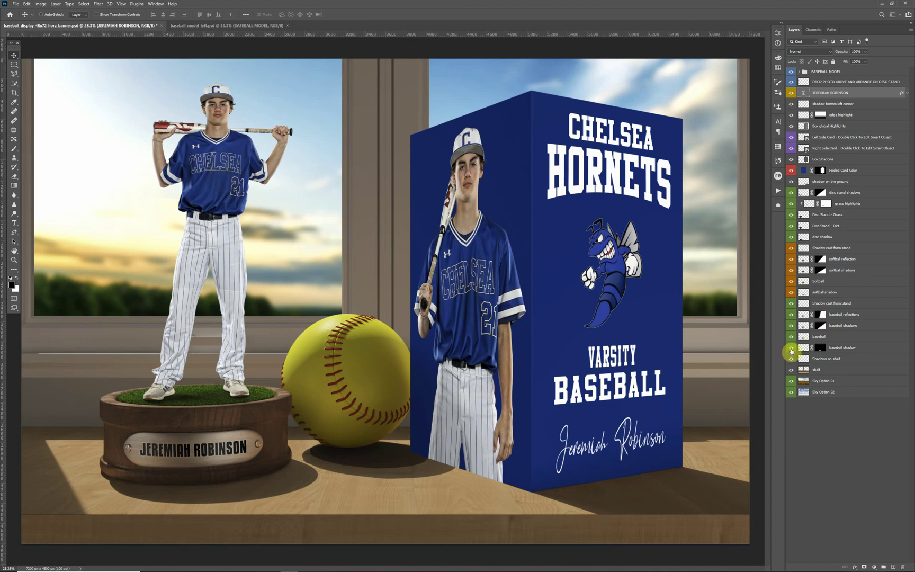
left_click_drag(791, 351, 791, 305)
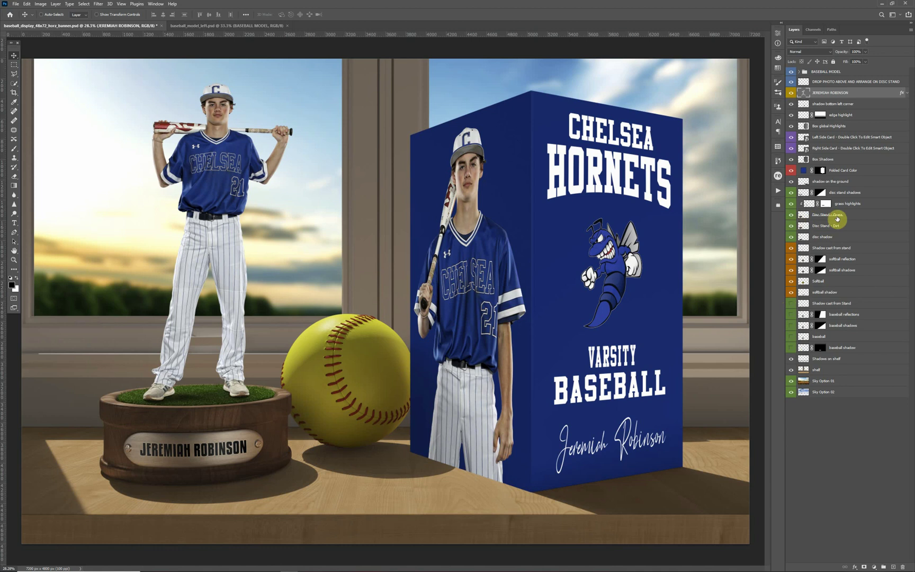
- Compare the disc stand's dirt and grass surfaces by hiding and showing the Disc Stand - Grass layer
left_click(793, 216)
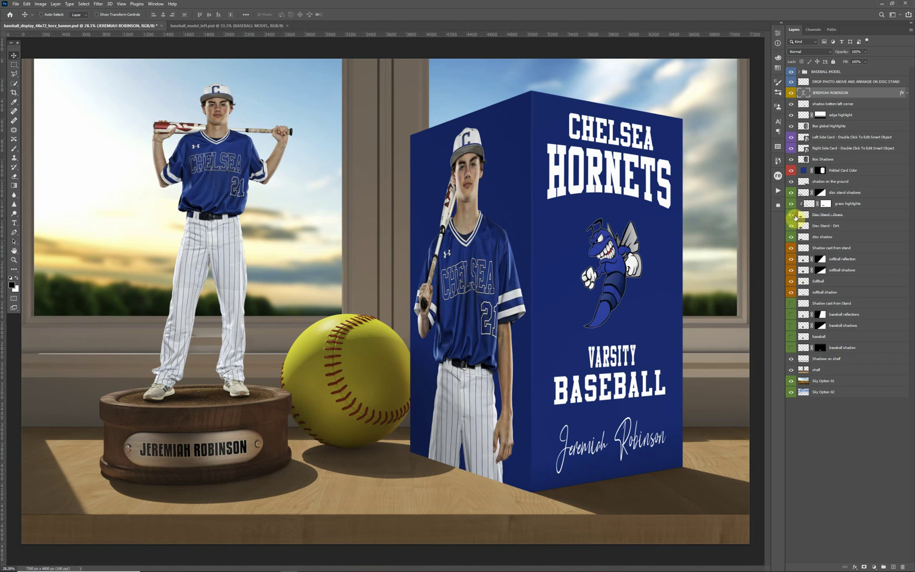
left_click(792, 216)
- Switch back to the baseball by hiding the softball layers and showing the baseball layers
left_click_drag(789, 295, 793, 250)
left_click_drag(792, 350, 792, 305)
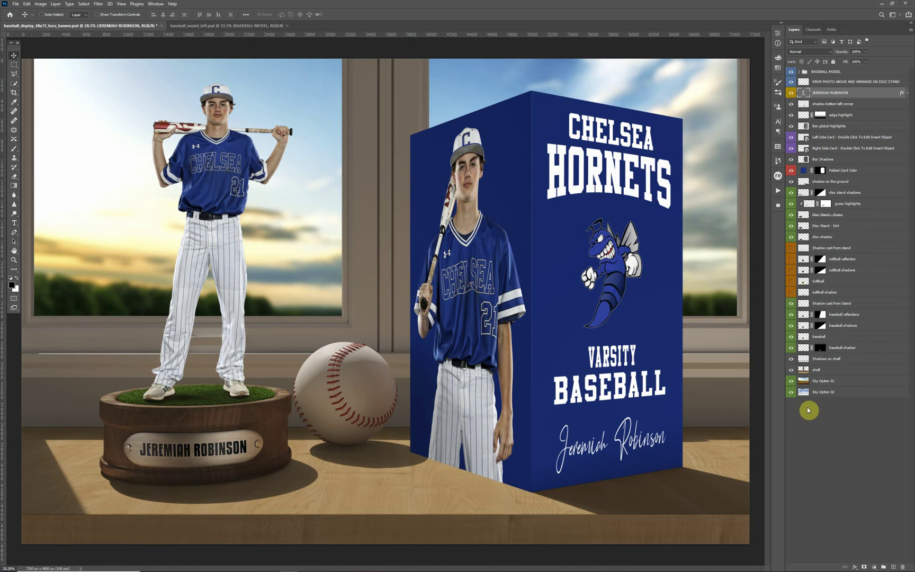
- Switch the window background to the blue cloudy sky by hiding the Sky Option 01 layer
left_click(789, 382)
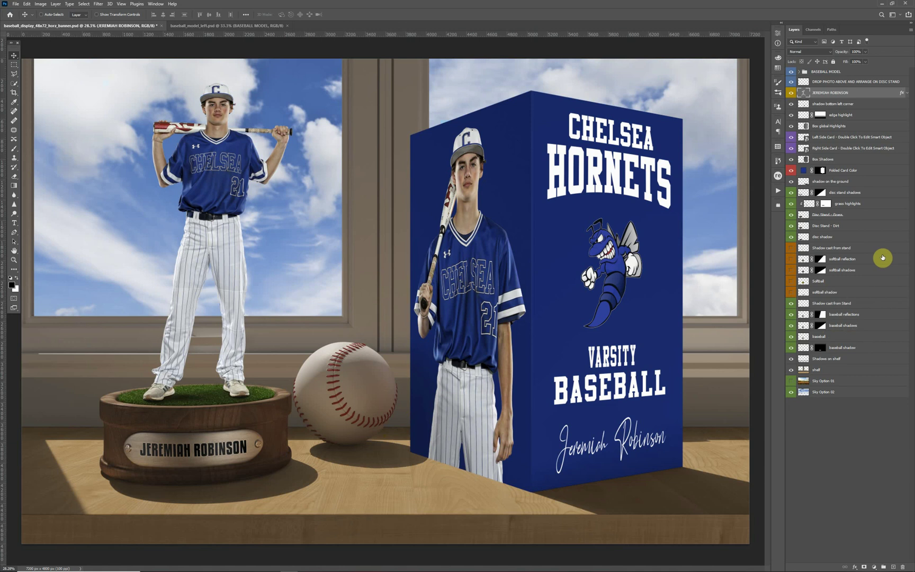
- Check which layers are linked in the softball, baseball and disc stand groups by selecting a layer in each set
left_click(861, 247)
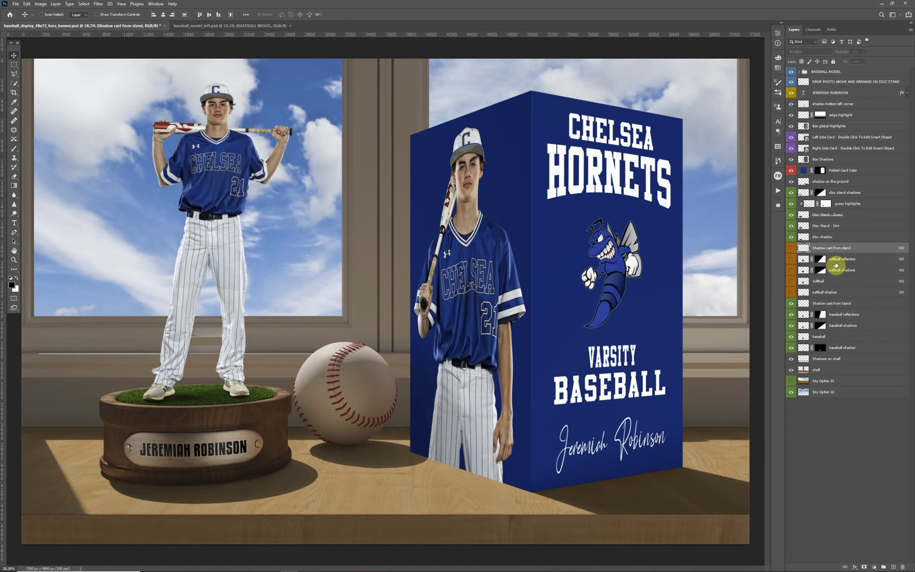
left_click(821, 304)
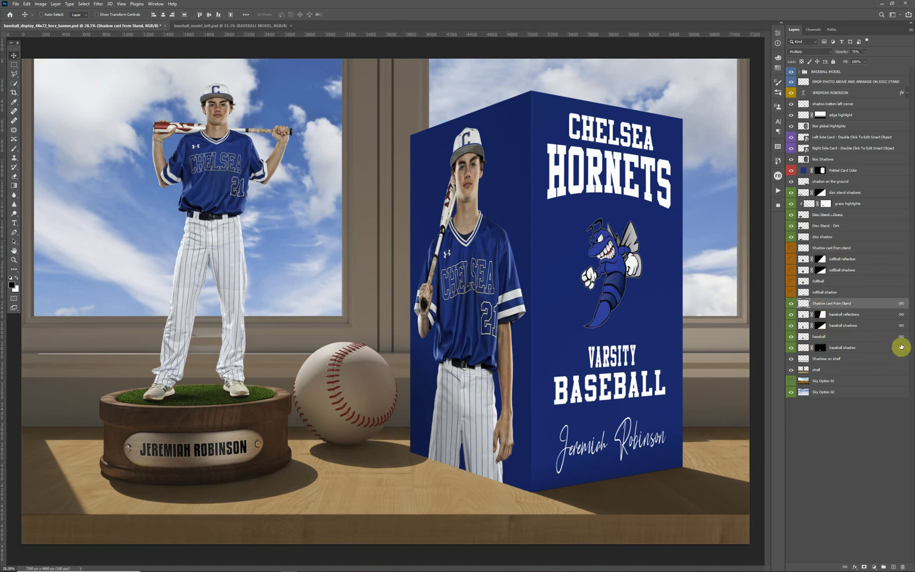
left_click(876, 348)
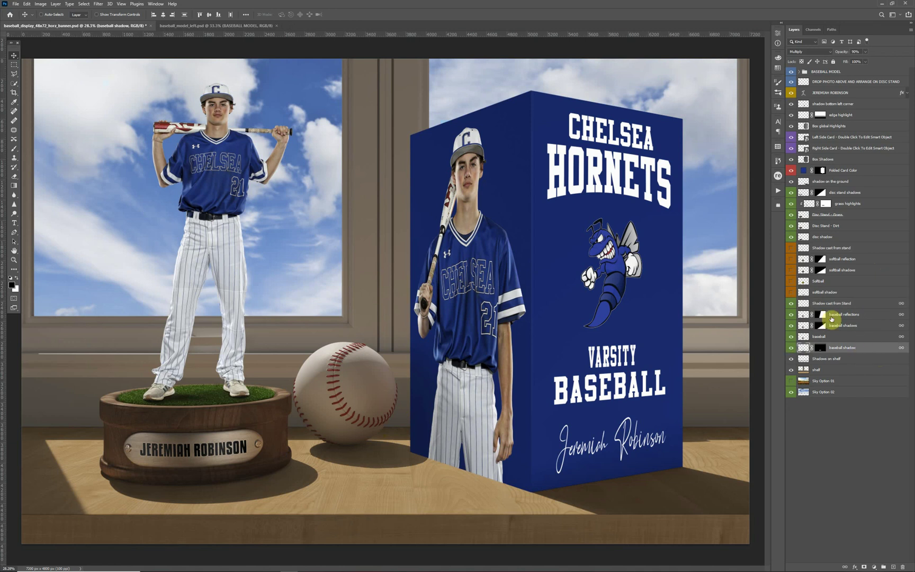
left_click(849, 294)
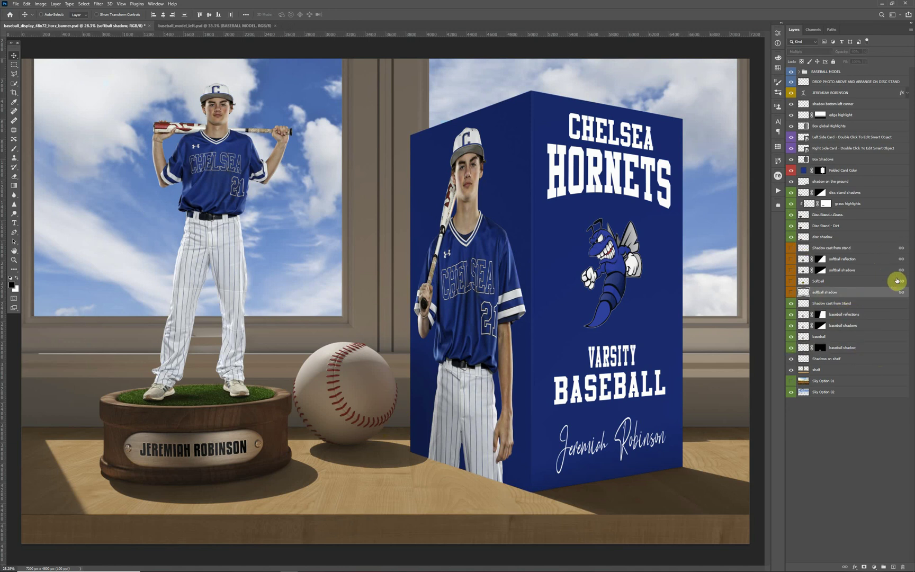
left_click(864, 238)
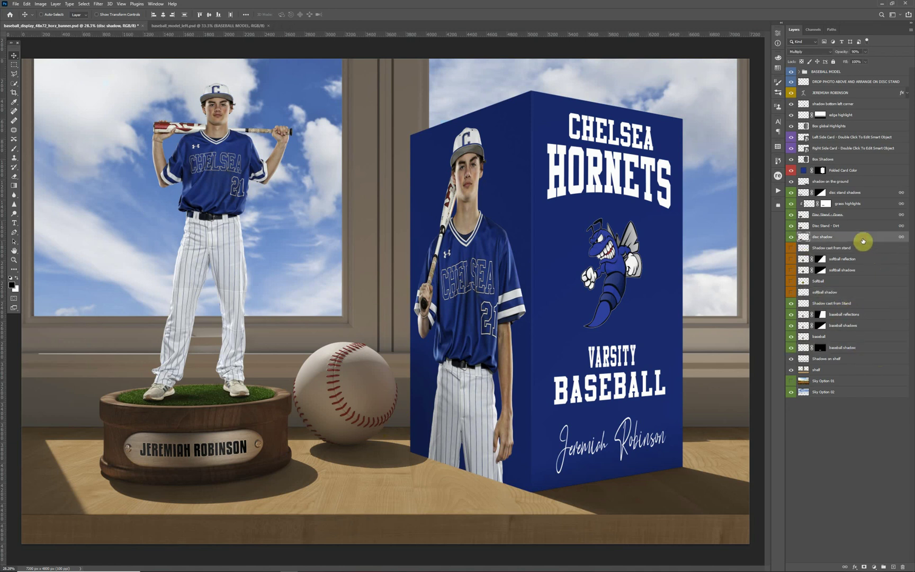